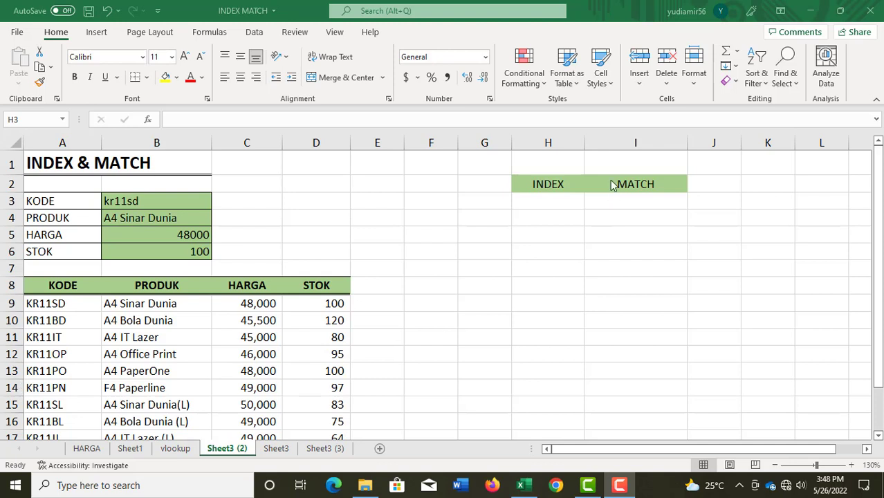
# Step: Enter =INDEX(A9:D20,3,2) in cell H3 to return the product from the table's third row and second column
pyautogui.click(548, 200)
pyautogui.write('=index(')
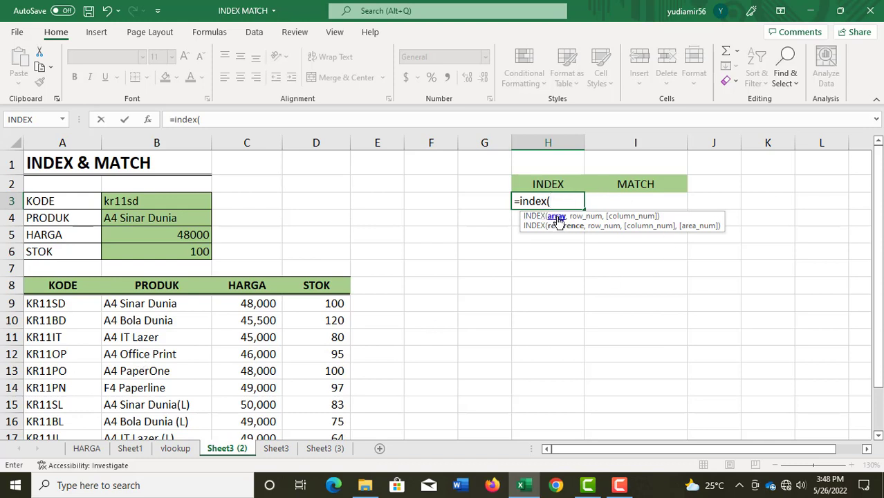
pyautogui.moveTo(32, 307); pyautogui.dragTo(321, 404)
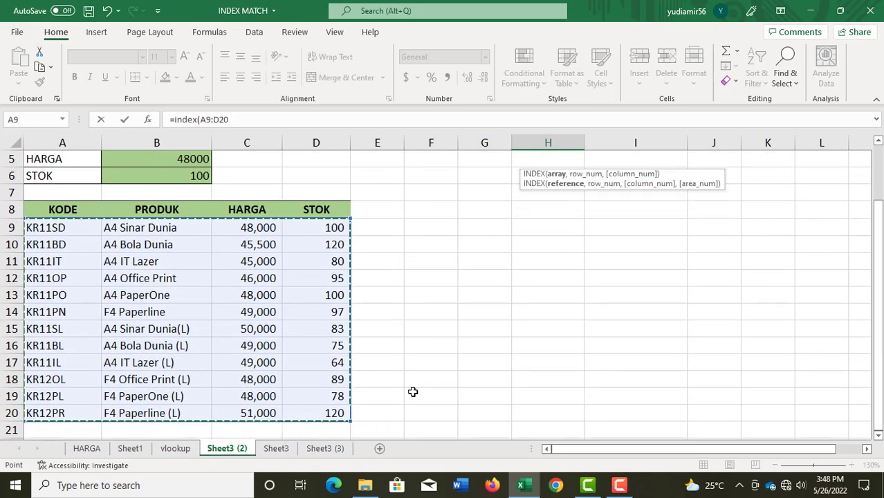
pyautogui.write(',')
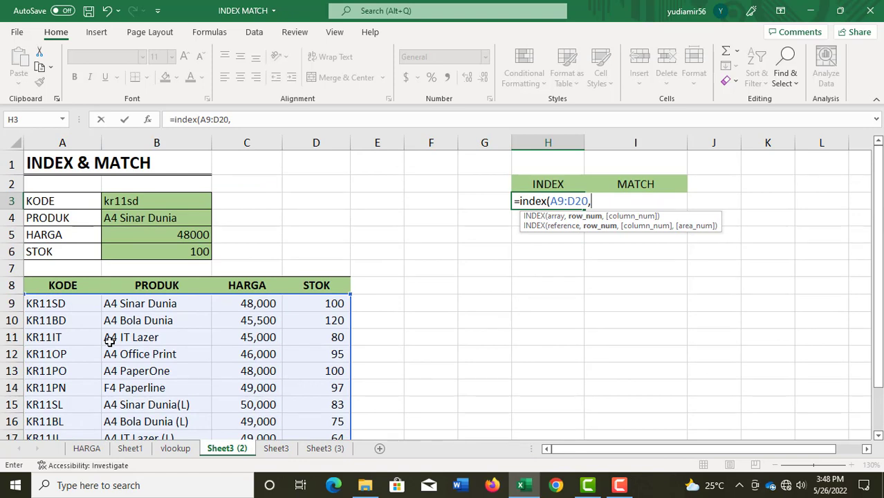
pyautogui.write('3,')
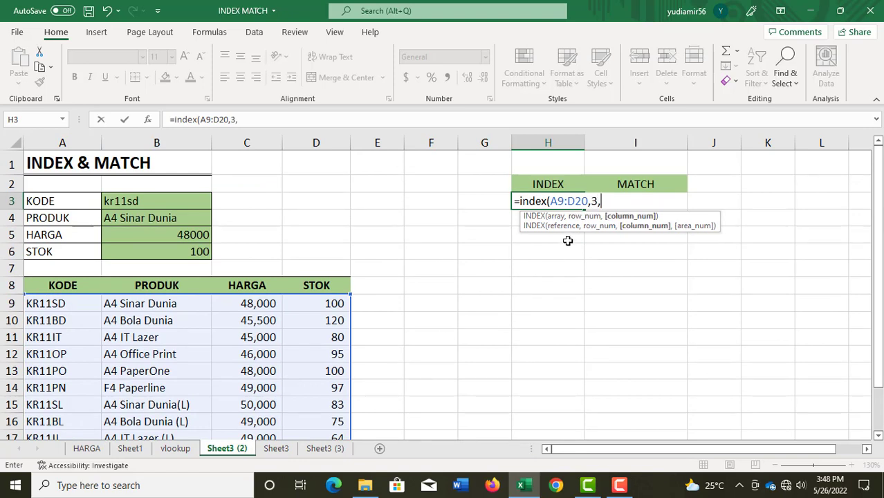
pyautogui.write('2')
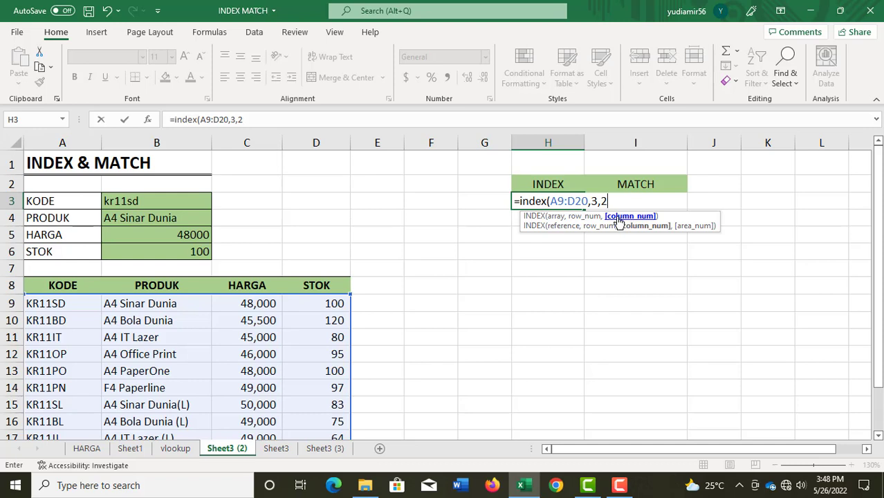
pyautogui.write(')')
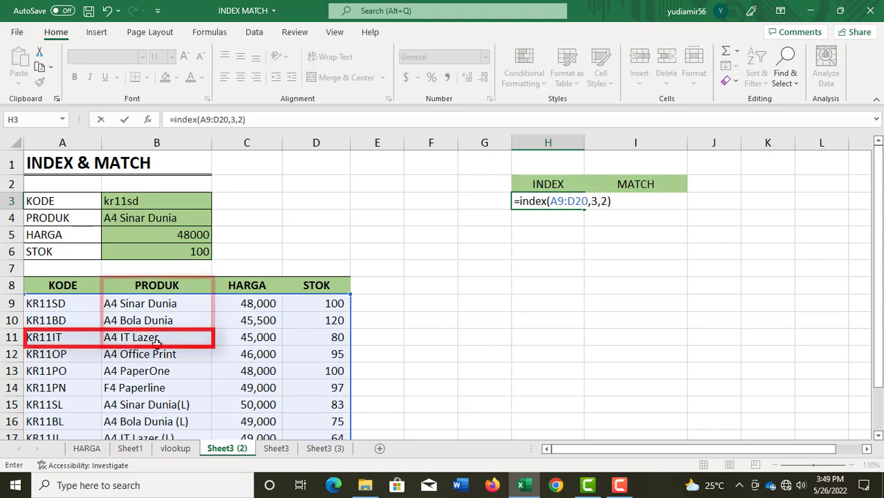
pyautogui.click(130, 339)
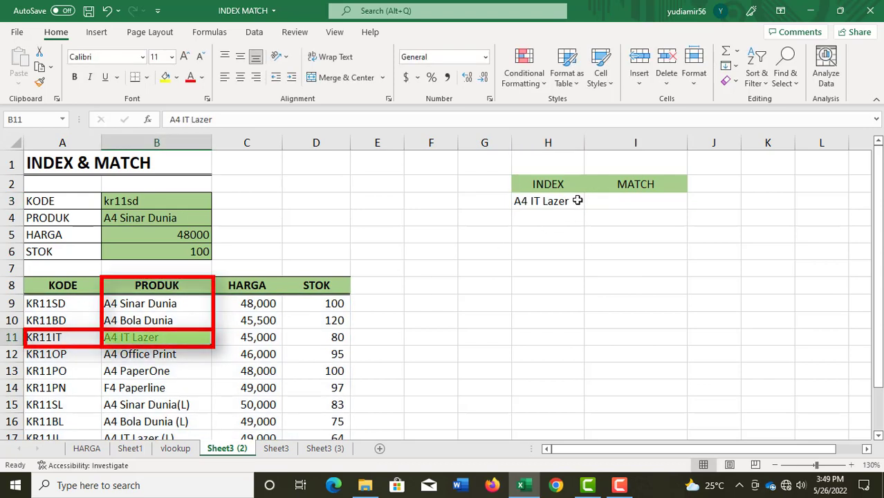
pyautogui.click(538, 201)
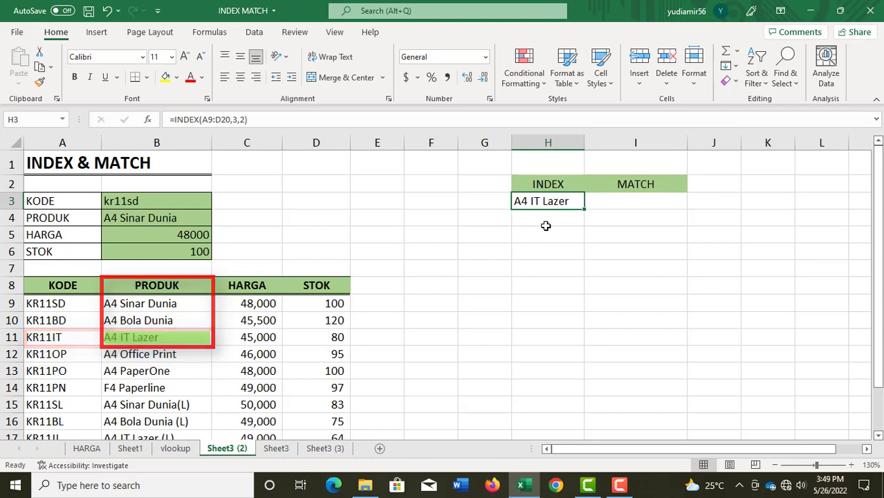
pyautogui.click(545, 221)
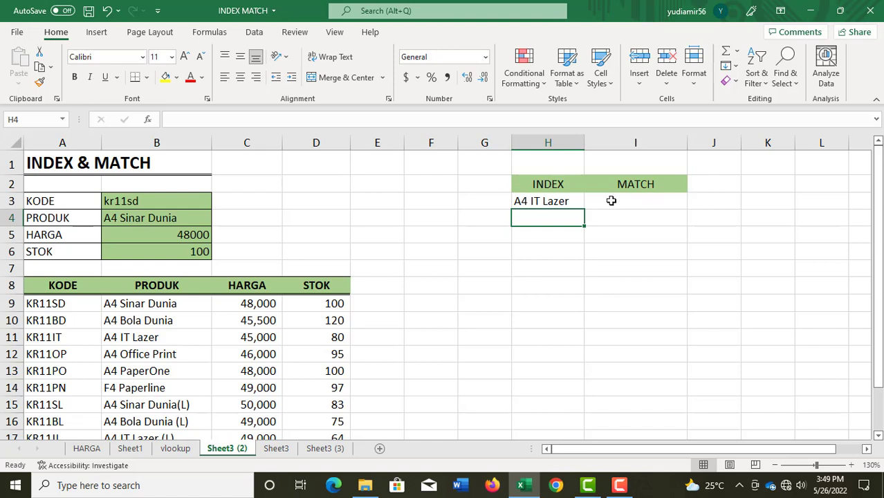
# Step: Enter =MATCH(H3,B9:B20,0) in cell I3 to find the H3 product's position in the product column by exact match
pyautogui.click(612, 201)
pyautogui.write('=match(')
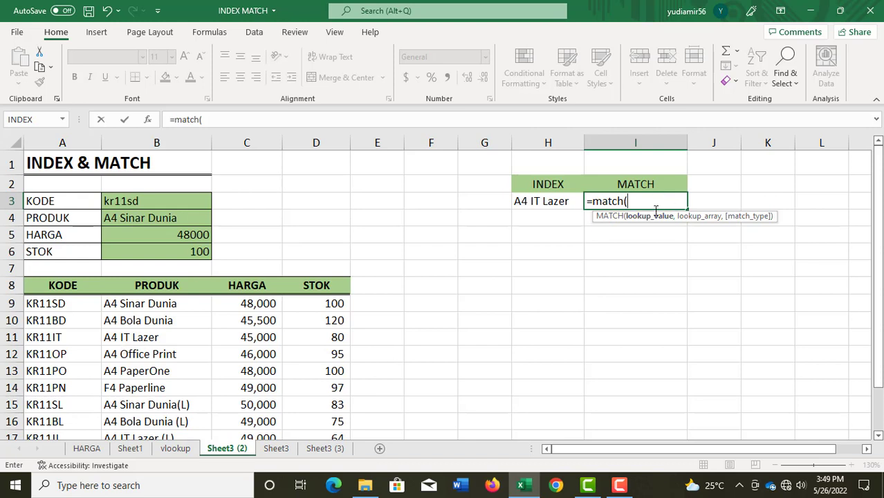
pyautogui.click(541, 201)
pyautogui.write(',')
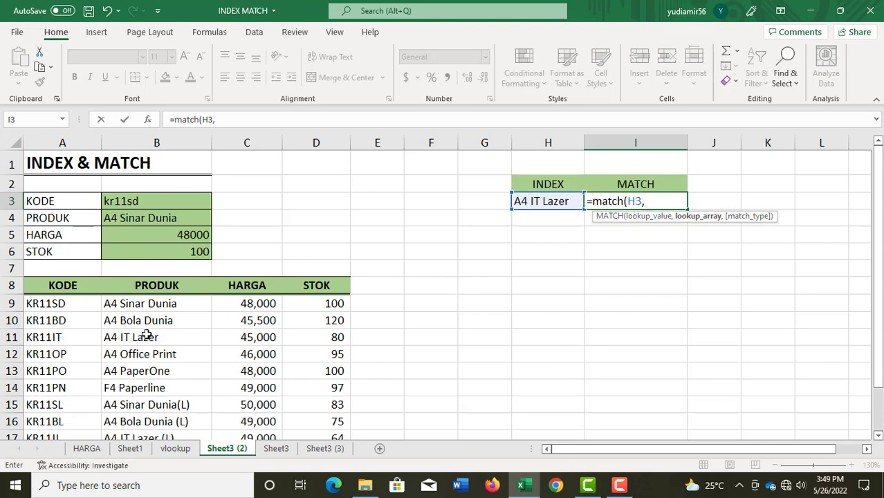
pyautogui.moveTo(147, 303); pyautogui.dragTo(144, 413)
pyautogui.scroll(2, 657, 315)
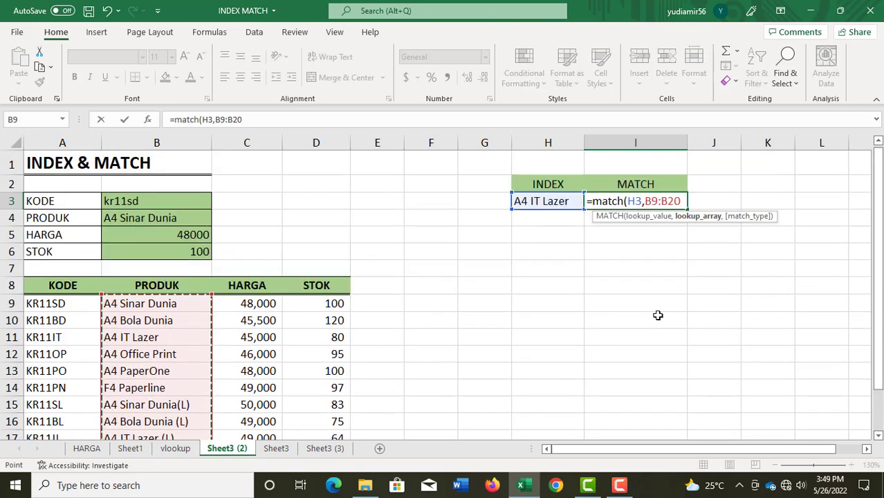
pyautogui.write(',')
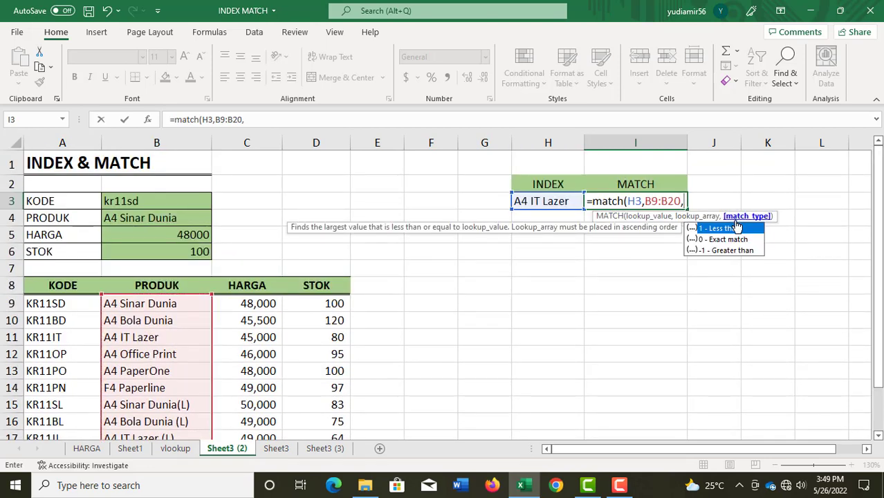
pyautogui.write('0')
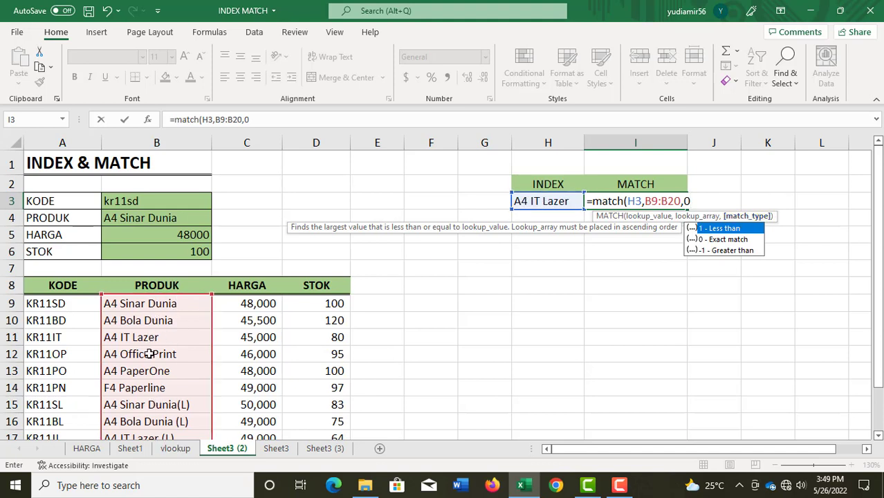
pyautogui.write(')')
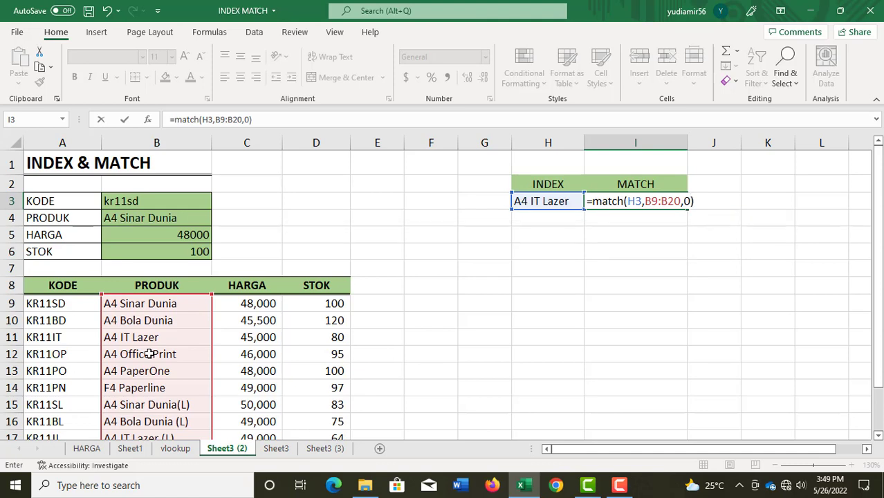
pyautogui.press('Return')
pyautogui.press('Up')
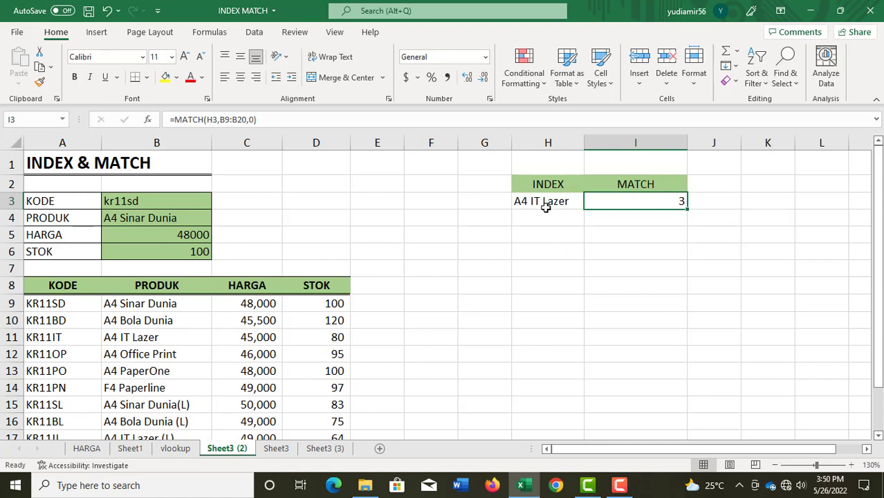
pyautogui.click(125, 338)
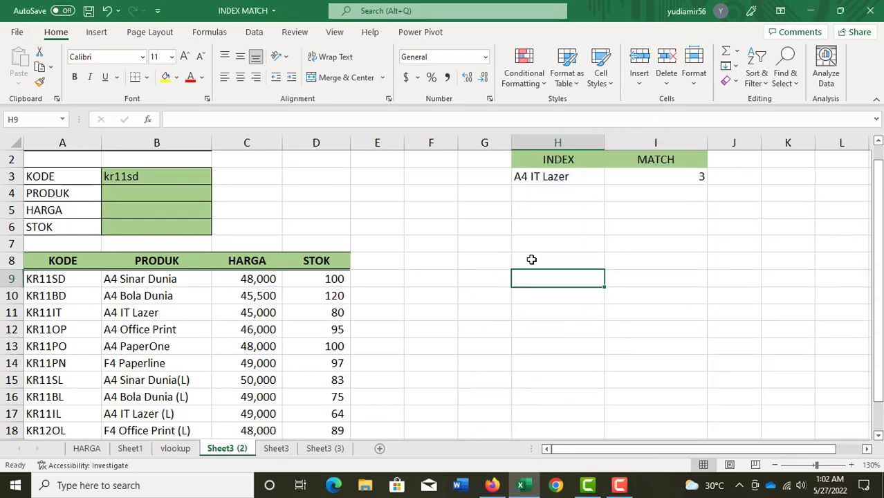
pyautogui.click(532, 258)
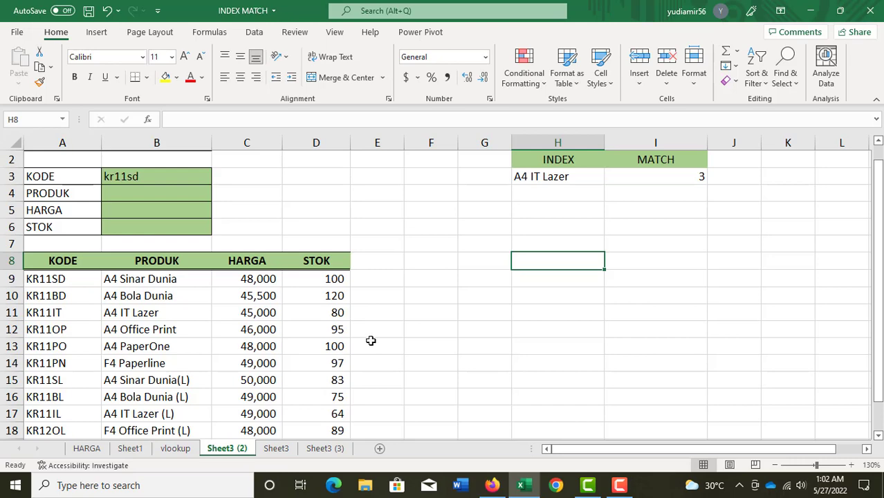
pyautogui.scroll(1, 657, 259)
pyautogui.scroll(-2, 657, 259)
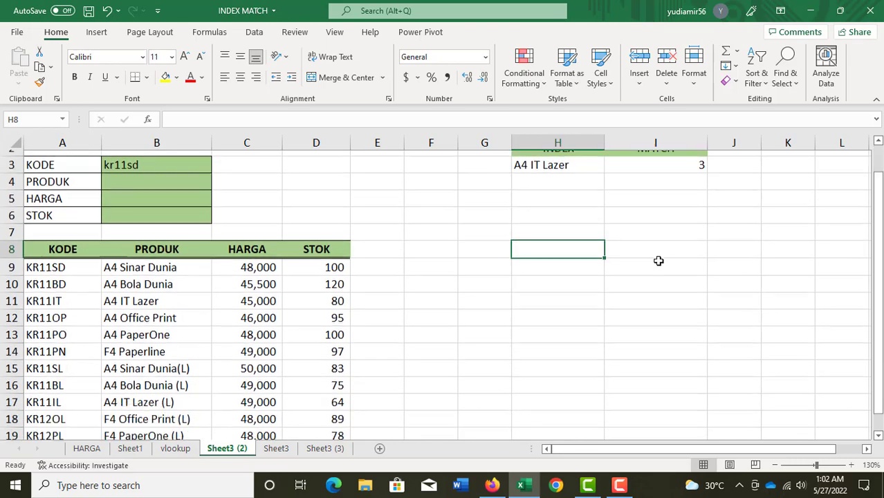
pyautogui.scroll(2, 657, 260)
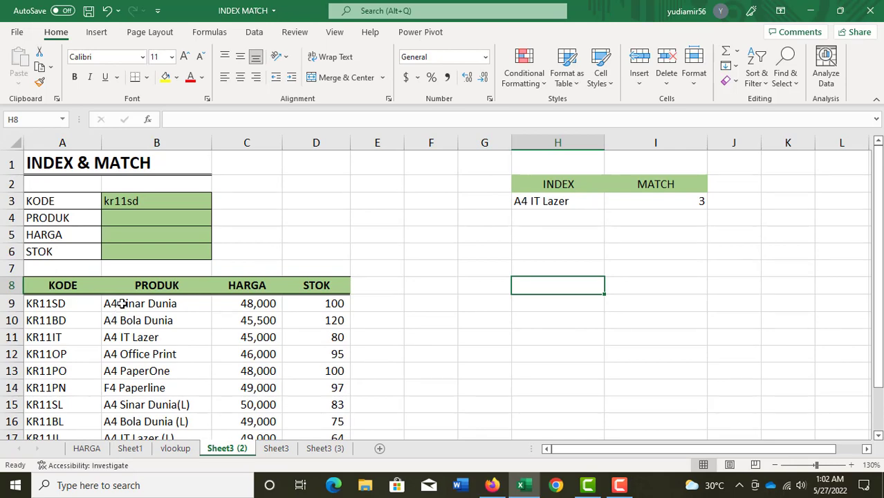
# Step: Copy the product names from B9:B20 into H9:H20
pyautogui.moveTo(122, 306); pyautogui.dragTo(141, 323)
pyautogui.scroll(-3, 131, 341)
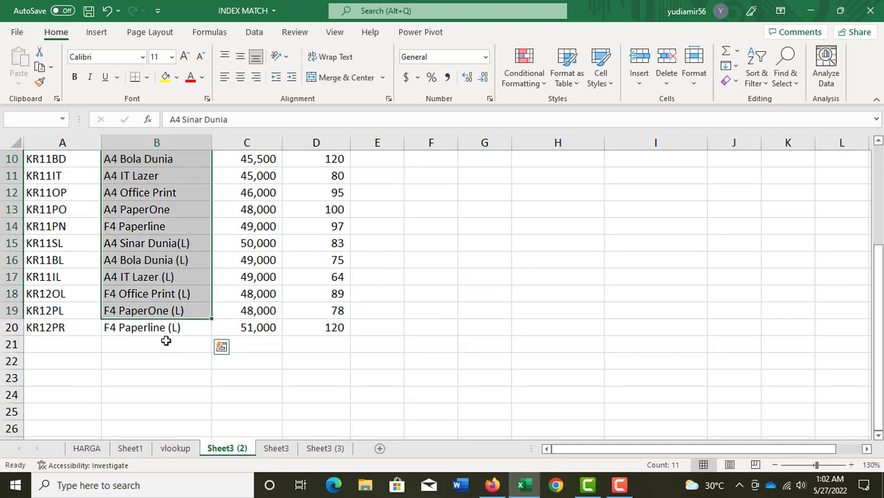
pyautogui.scroll(3, 202, 328)
pyautogui.moveTo(213, 320); pyautogui.dragTo(540, 328)
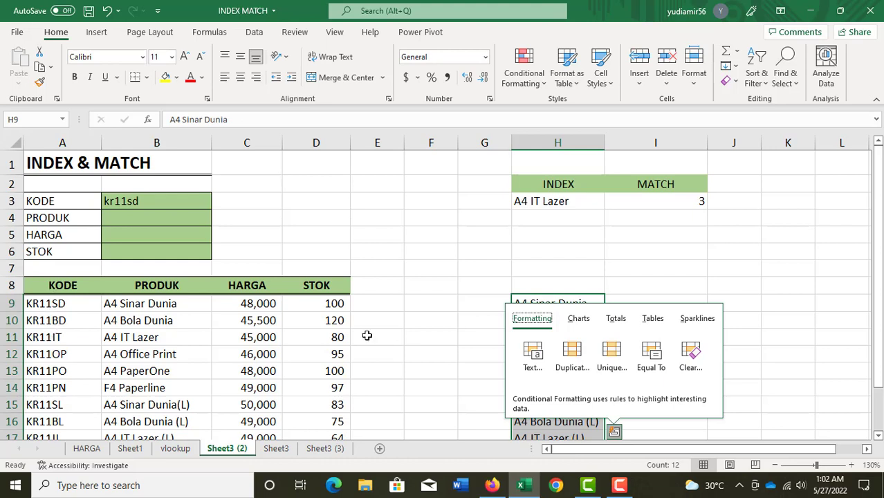
pyautogui.click(612, 291)
pyautogui.click(542, 304)
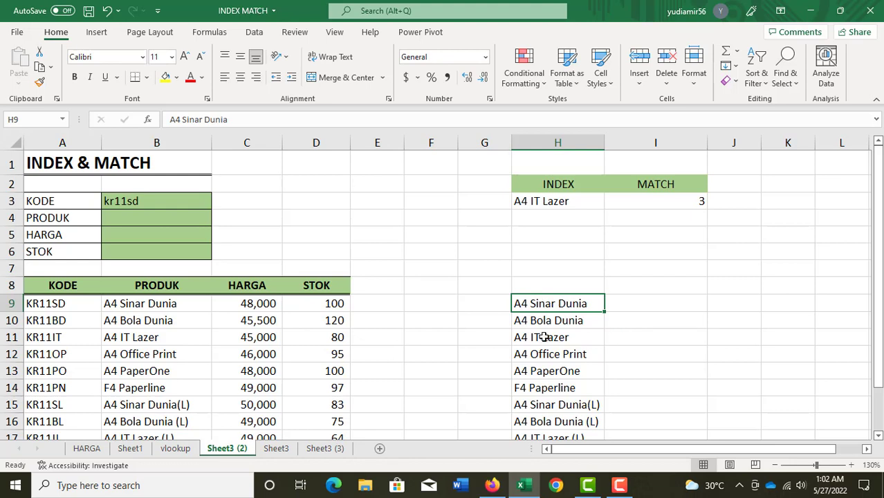
# Step: Begin an INDEX formula in cell I9 with the absolute range $A$9:$D$20 as its array
pyautogui.click(644, 308)
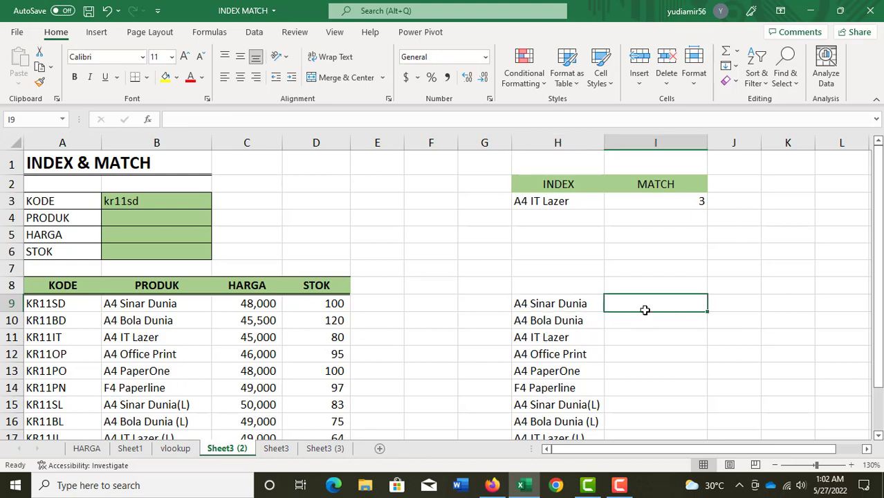
pyautogui.write('=index(')
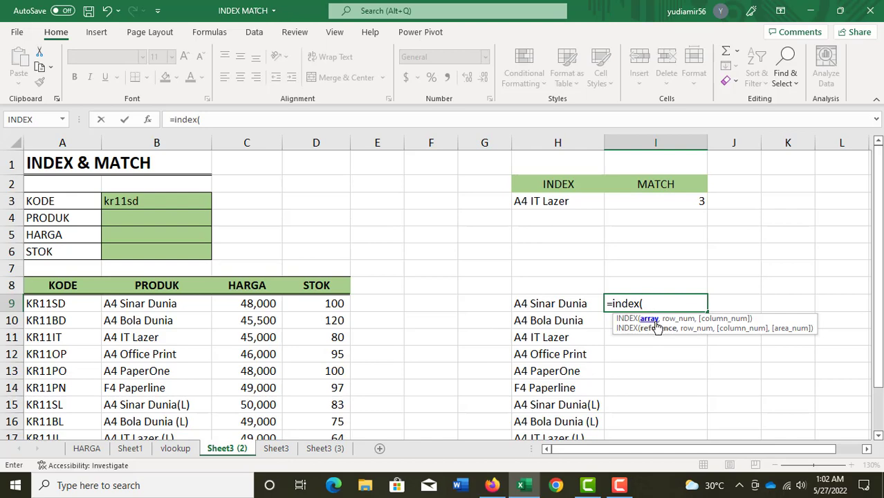
pyautogui.moveTo(40, 308); pyautogui.dragTo(291, 415)
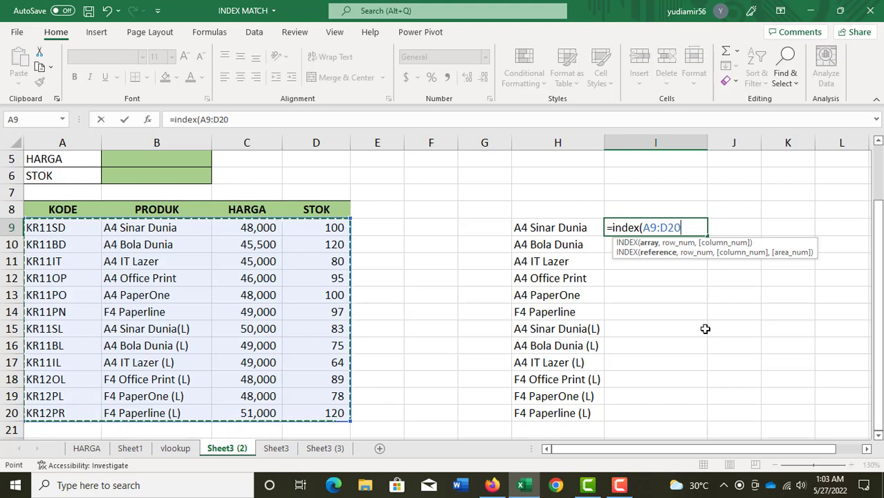
pyautogui.press('F4')
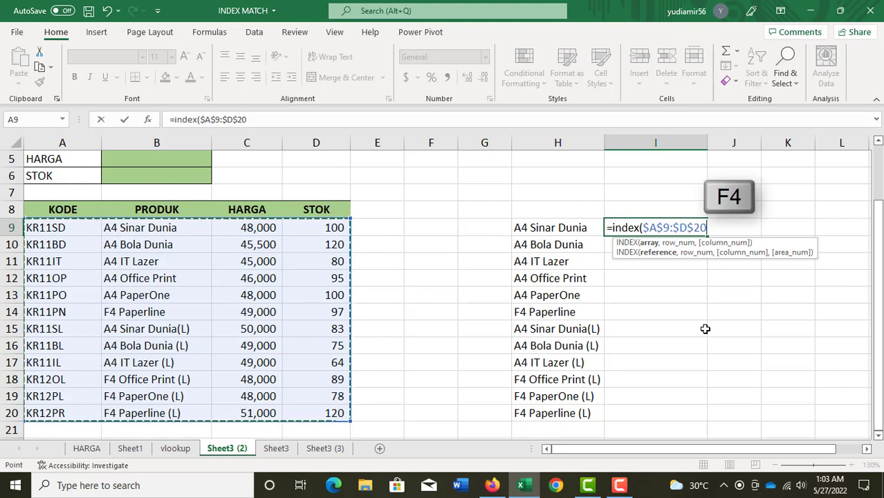
pyautogui.write(',')
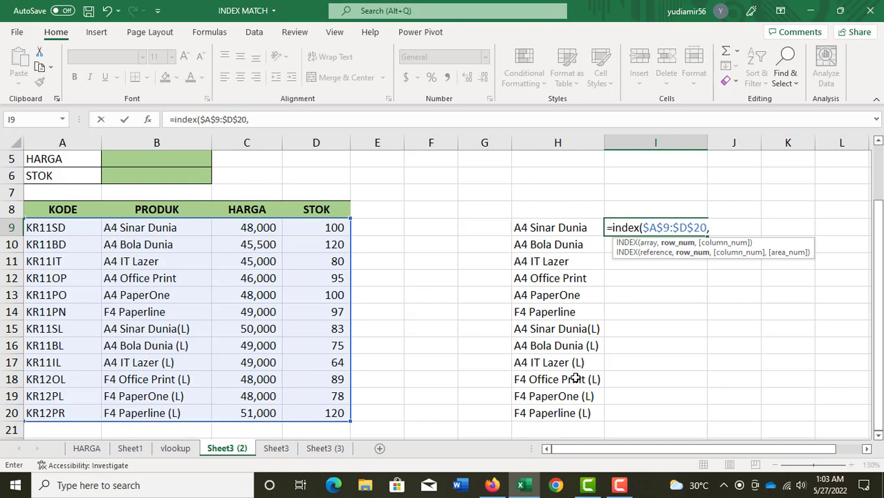
# Step: Nest MATCH(H9,$B$9:$B$20,0) as the row number of the INDEX formula in I9
pyautogui.scroll(2, 679, 341)
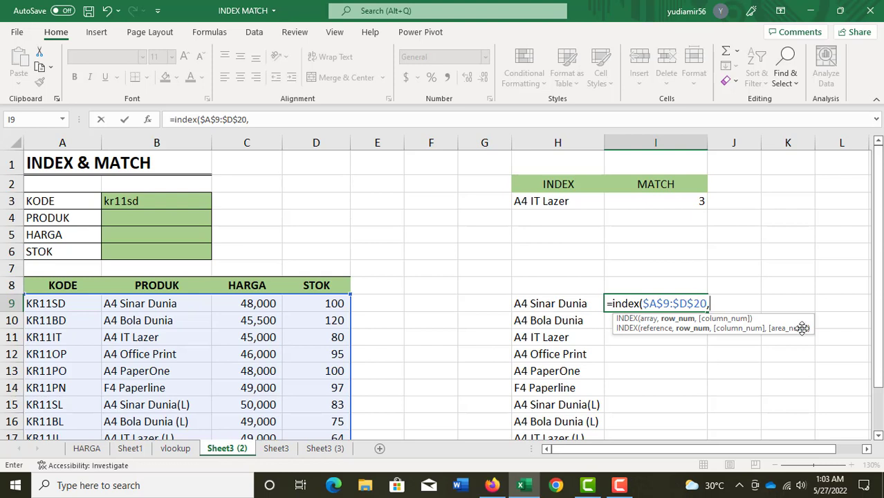
pyautogui.write('match')
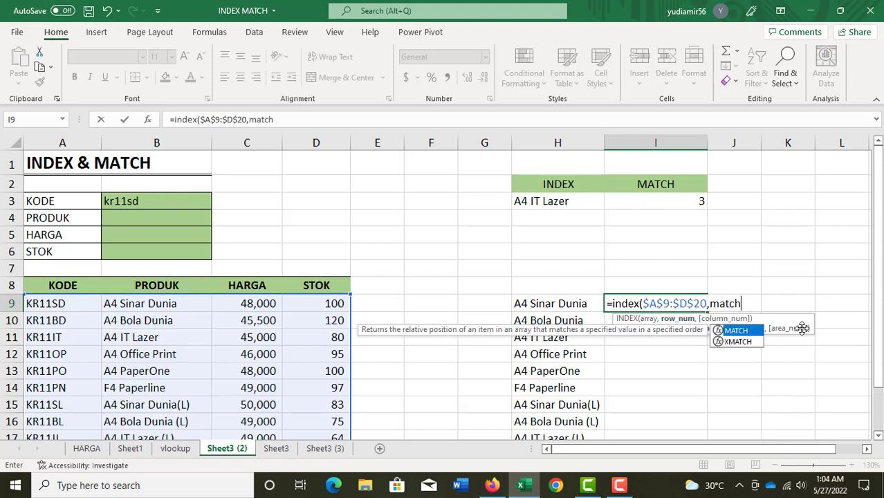
pyautogui.write('(')
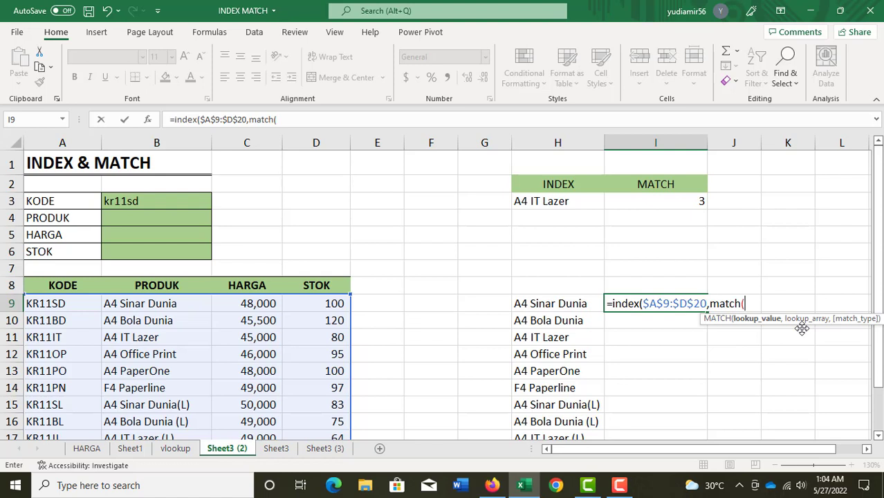
pyautogui.click(553, 303)
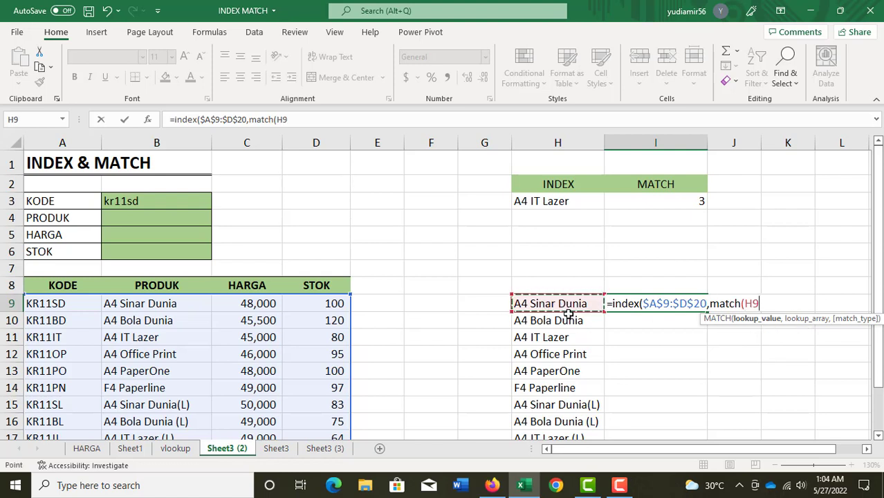
pyautogui.write(',')
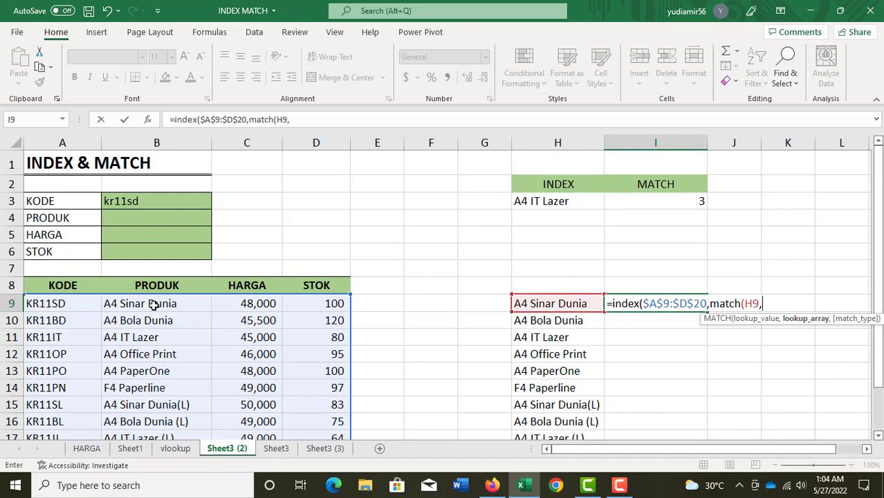
pyautogui.moveTo(154, 305); pyautogui.dragTo(158, 408)
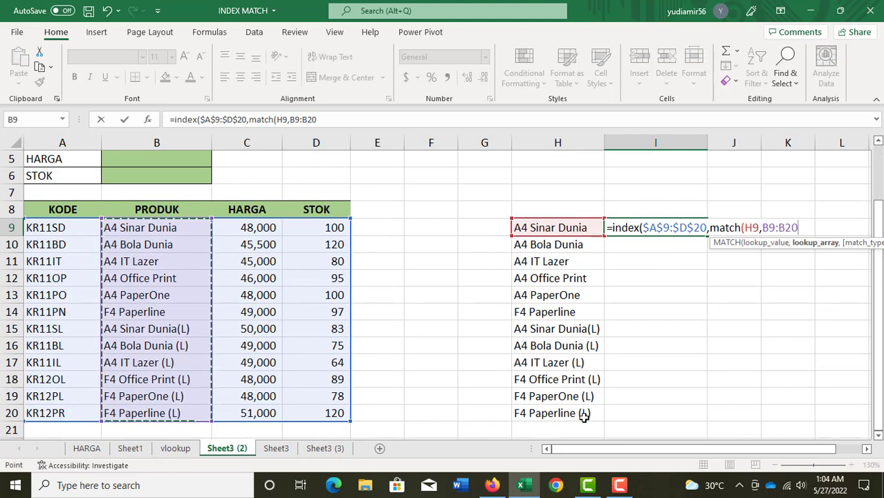
pyautogui.press('F4')
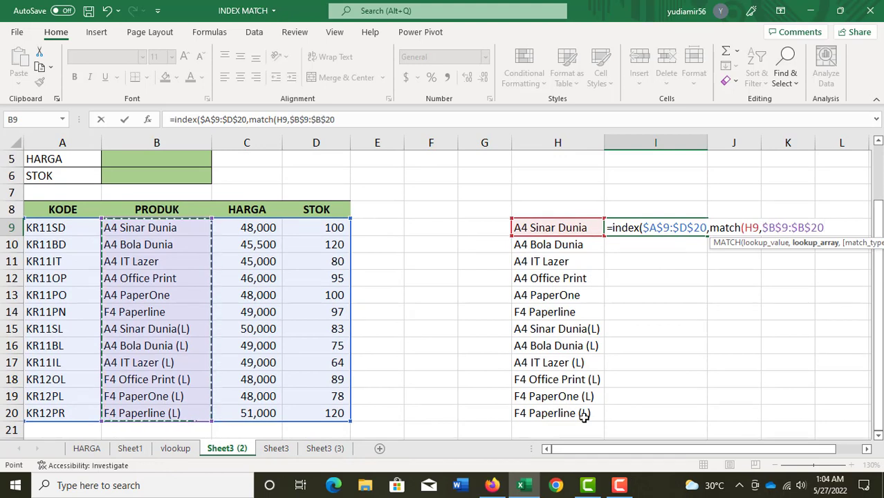
pyautogui.write(',0')
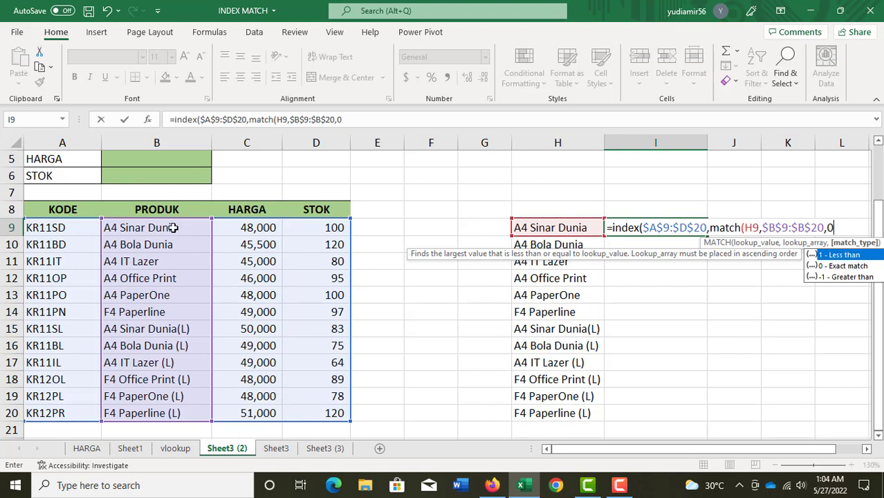
pyautogui.write(')')
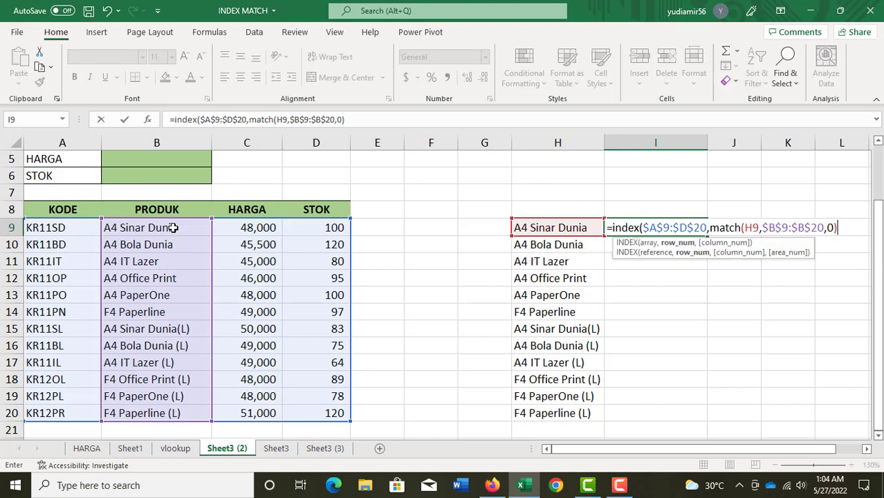
# Step: Complete the I9 formula with column number 1 and fill it down to I20
pyautogui.write(',1')
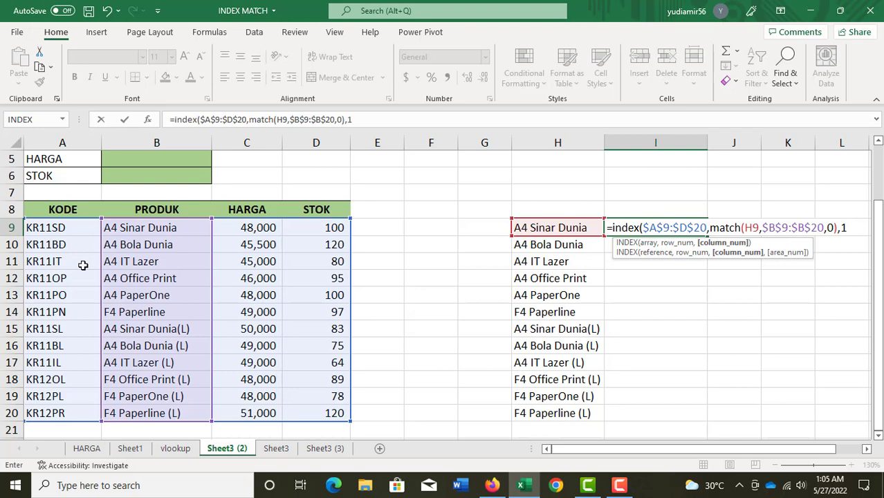
pyautogui.write(')')
pyautogui.press('Return')
pyautogui.press('Up')
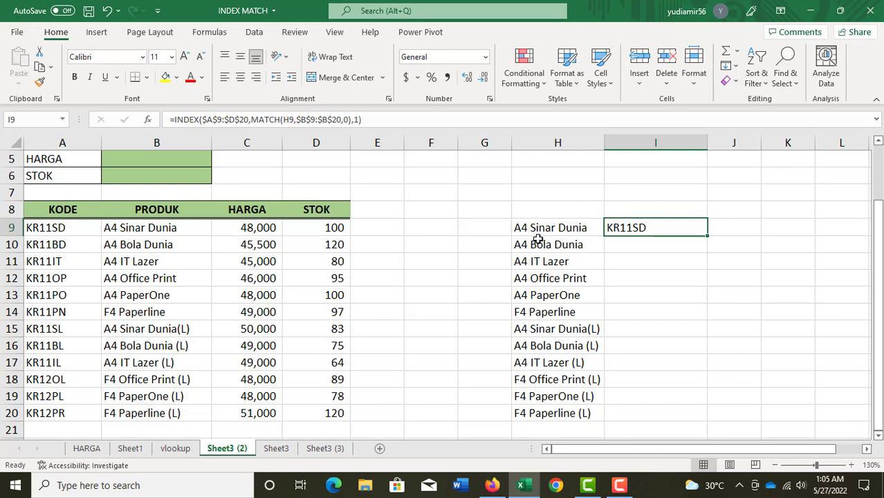
pyautogui.scroll(1, 538, 240)
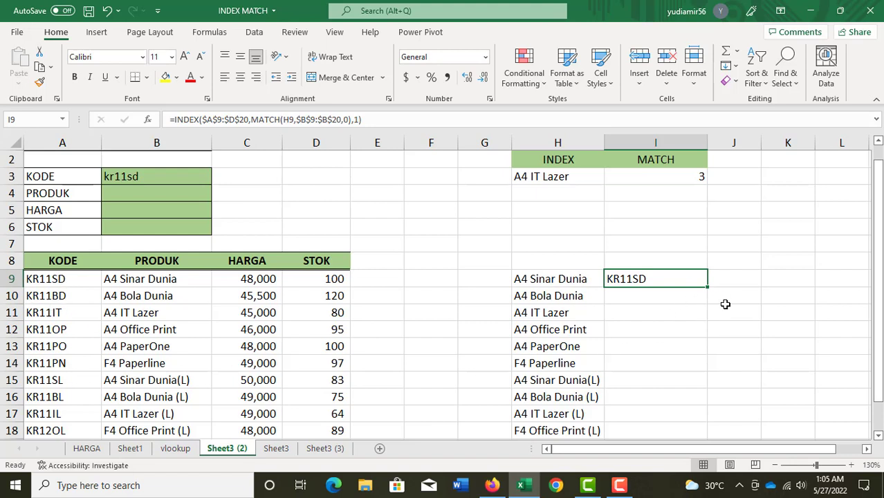
pyautogui.moveTo(708, 287); pyautogui.dragTo(722, 418)
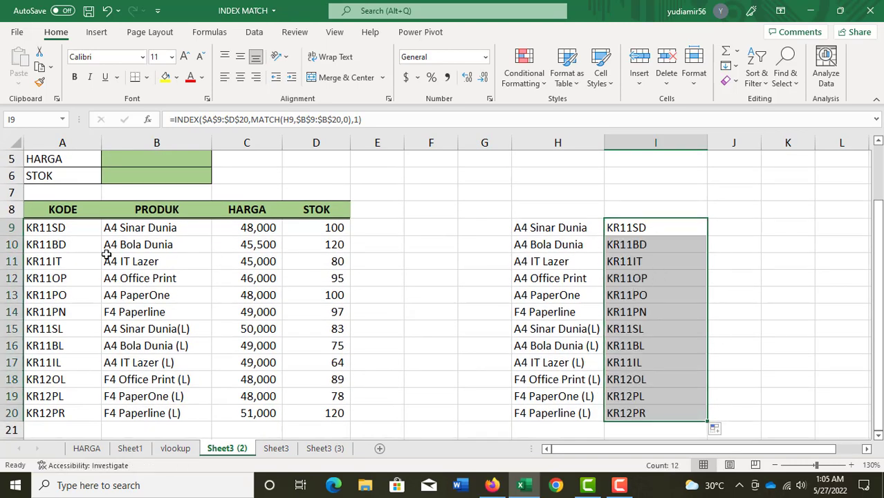
pyautogui.click(637, 284)
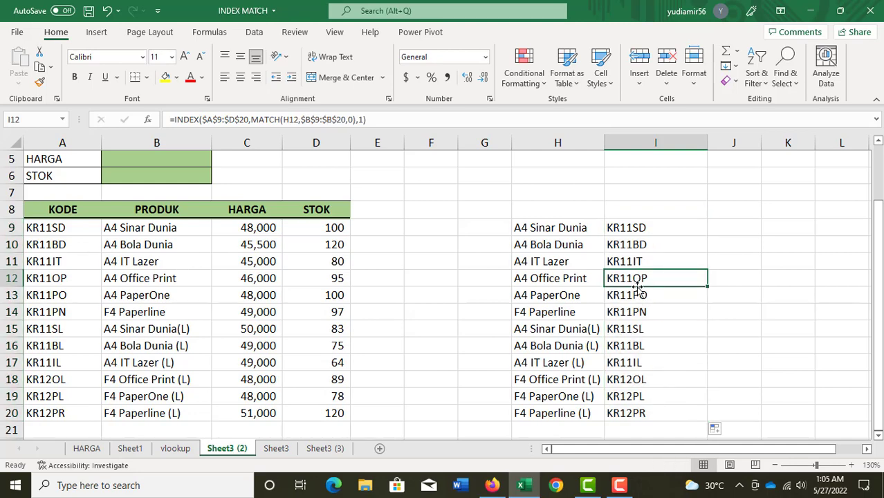
pyautogui.scroll(2, 637, 288)
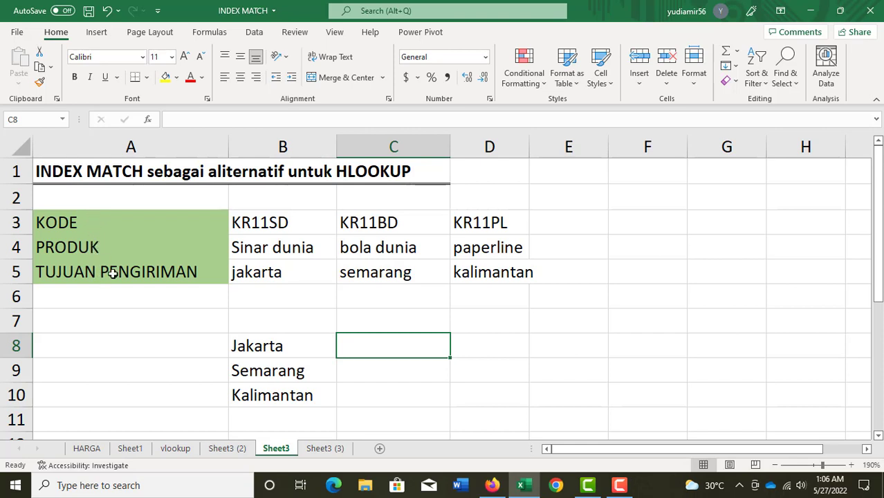
# Step: Begin an INDEX formula in cell C8 of Sheet3 with the absolute array $B$3:$D$5 and row number 1
pyautogui.write('=index(')
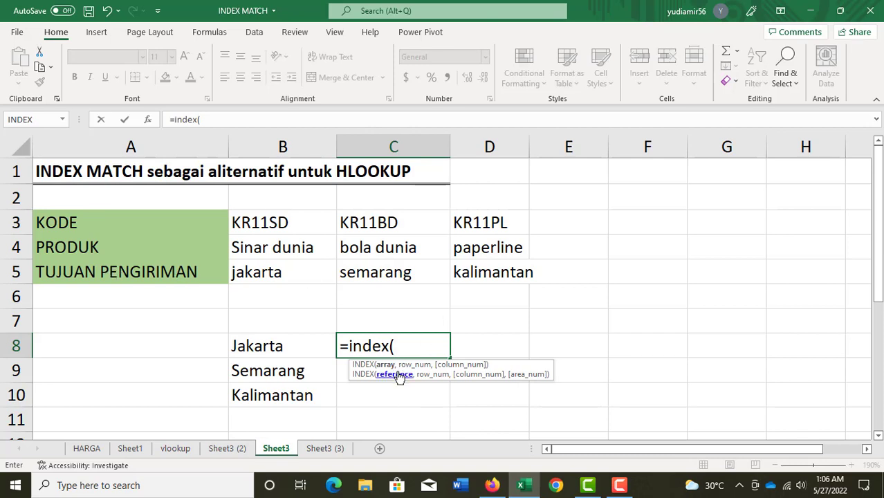
pyautogui.moveTo(251, 225); pyautogui.dragTo(503, 271)
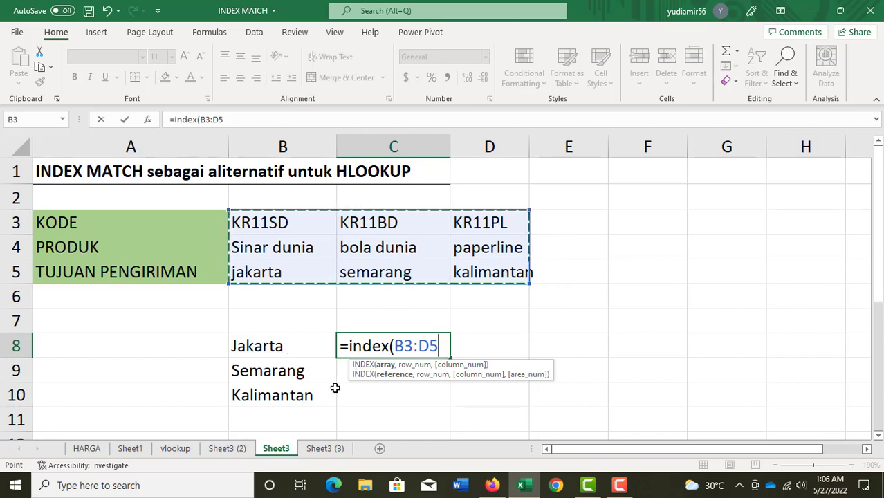
pyautogui.press('F4')
pyautogui.write(',')
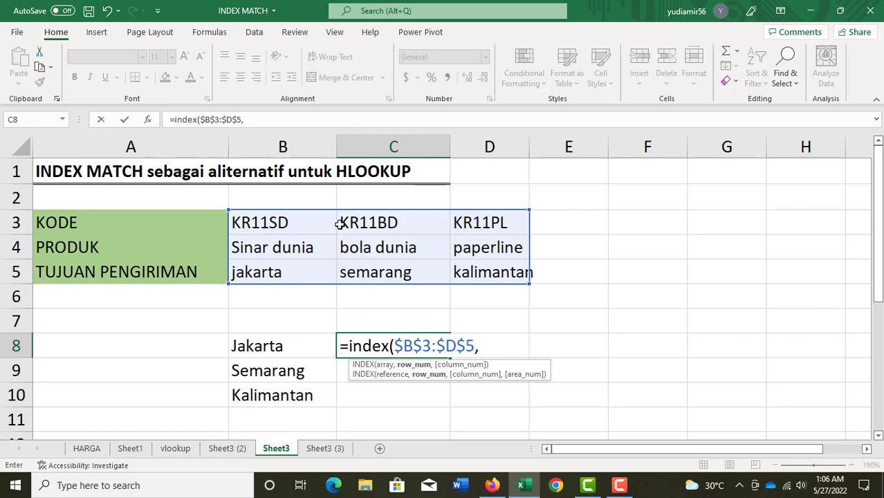
pyautogui.write('1,')
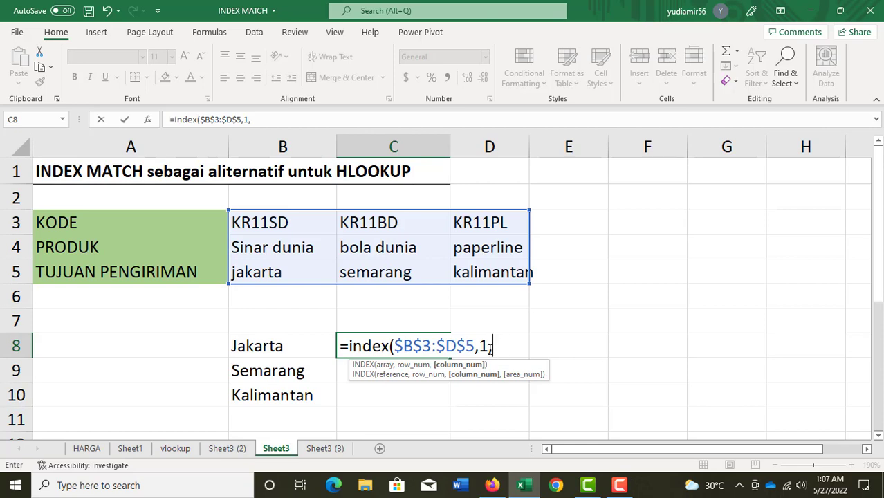
# Step: Complete the C8 formula with MATCH(B8,$B$5:$D$5,0) as the column number, matching the city exactly in the TUJUAN PENGIRIMAN row
pyautogui.write('match')
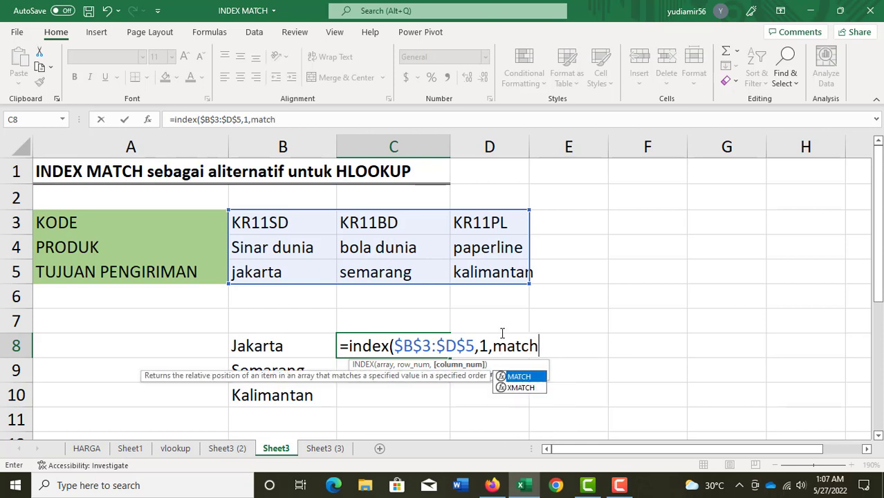
pyautogui.write('(')
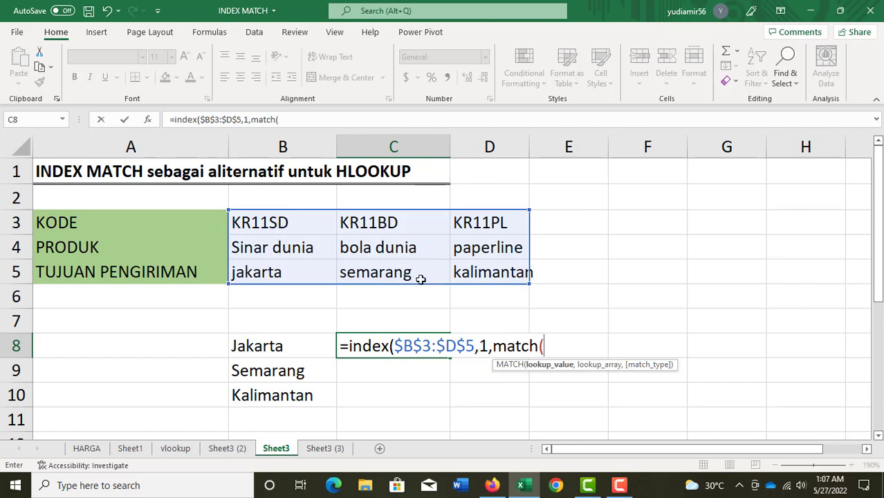
pyautogui.click(247, 352)
pyautogui.write(',')
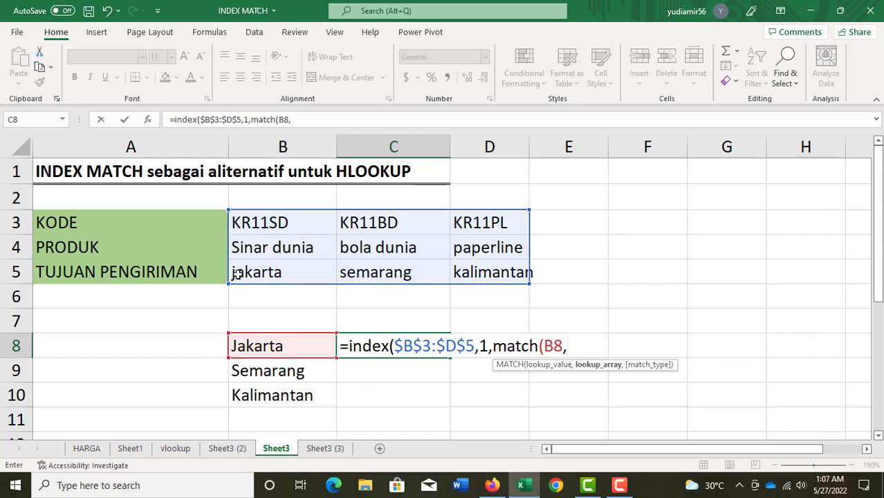
pyautogui.click(280, 274)
pyautogui.moveTo(280, 274); pyautogui.dragTo(477, 270)
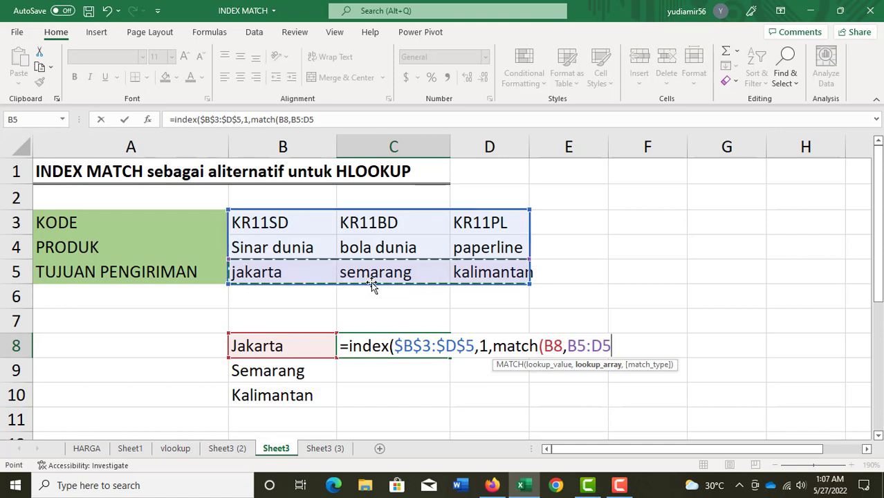
pyautogui.press('F4')
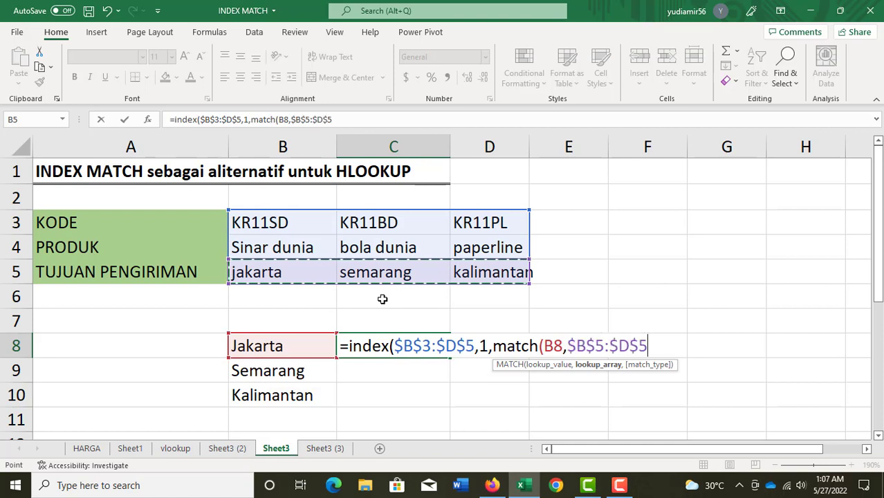
pyautogui.write(',')
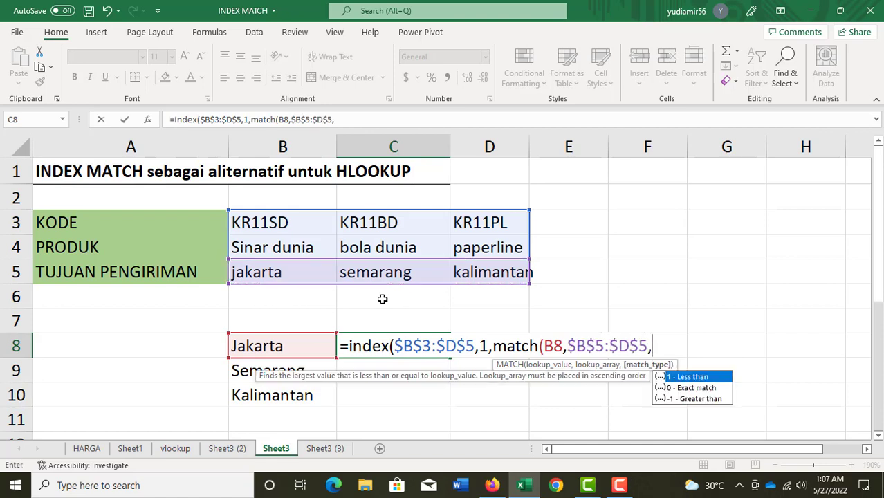
pyautogui.write('0')
pyautogui.write(')')
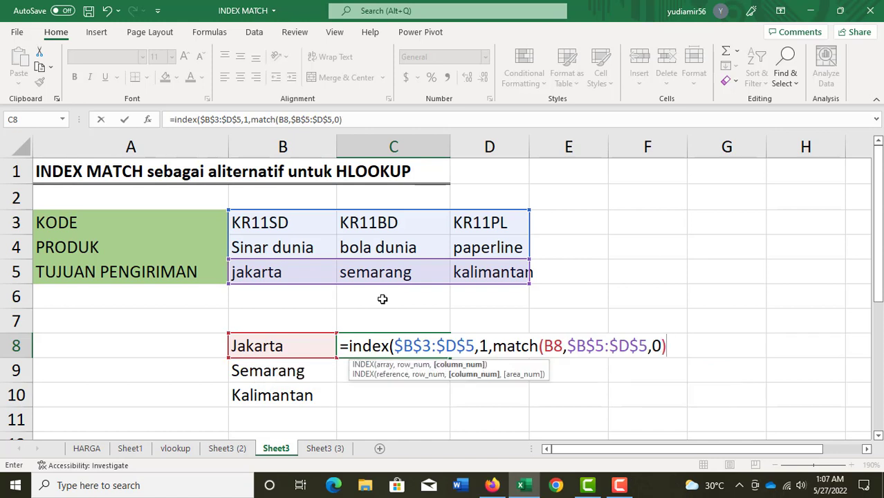
pyautogui.write(')')
pyautogui.press('Return')
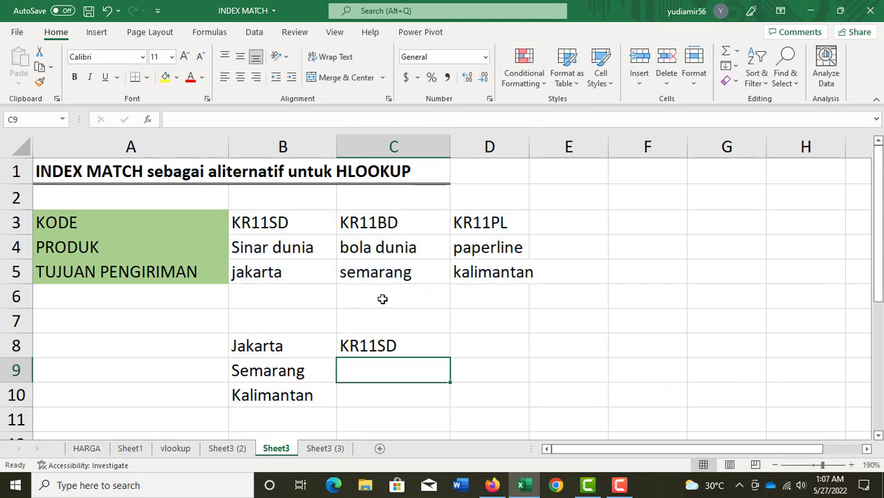
# Step: Fill the C8 formula down to C10 and compare the copied formulas with the source cells in the table
pyautogui.press('Up')
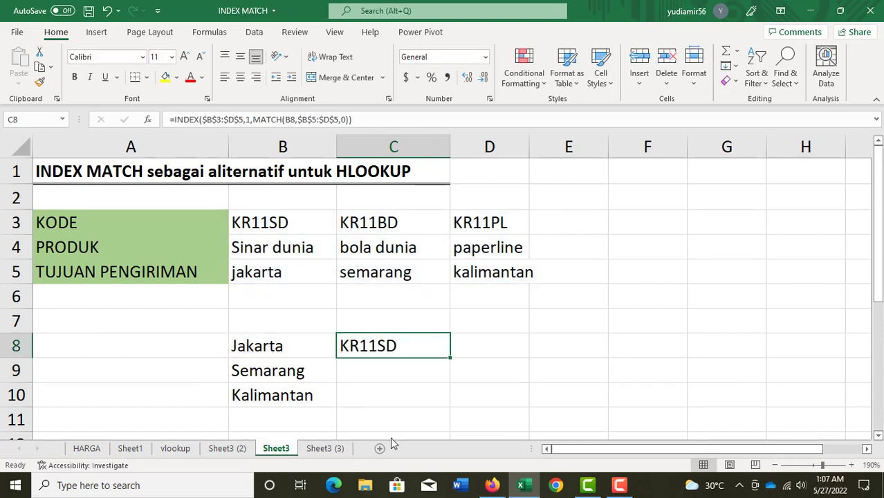
pyautogui.doubleClick(451, 356)
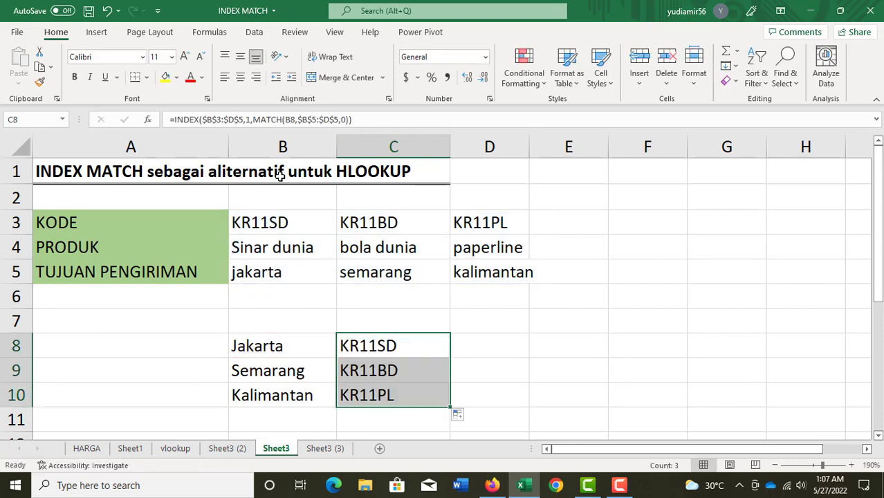
pyautogui.click(379, 348)
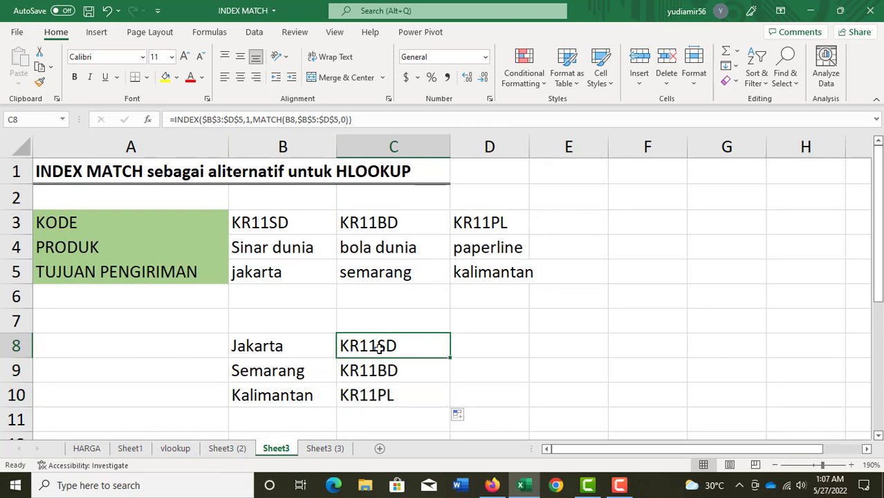
pyautogui.click(379, 379)
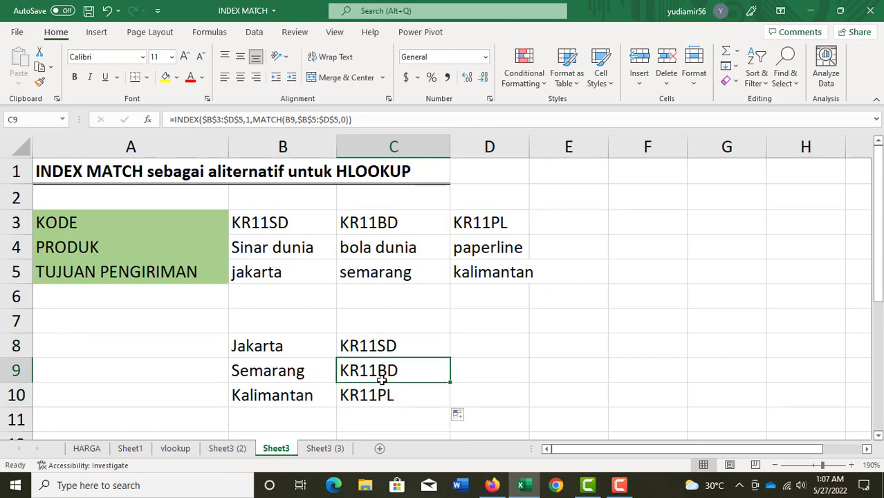
pyautogui.click(297, 281)
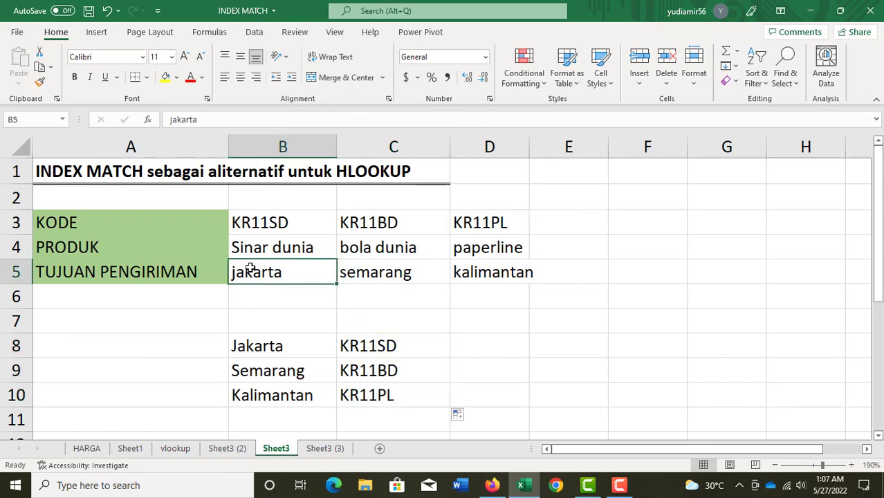
pyautogui.click(258, 225)
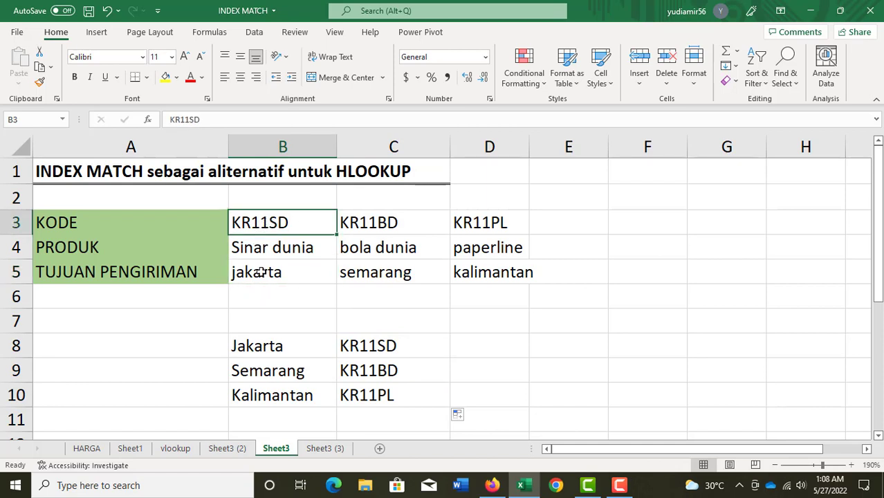
pyautogui.click(259, 272)
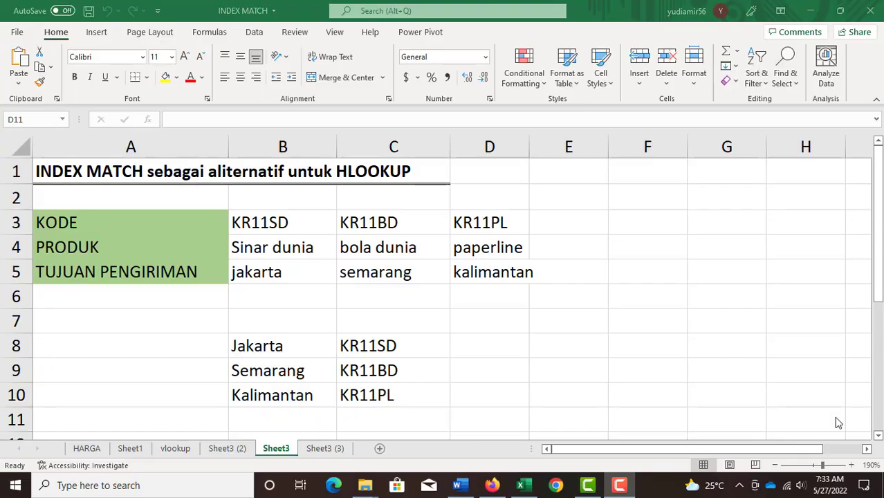